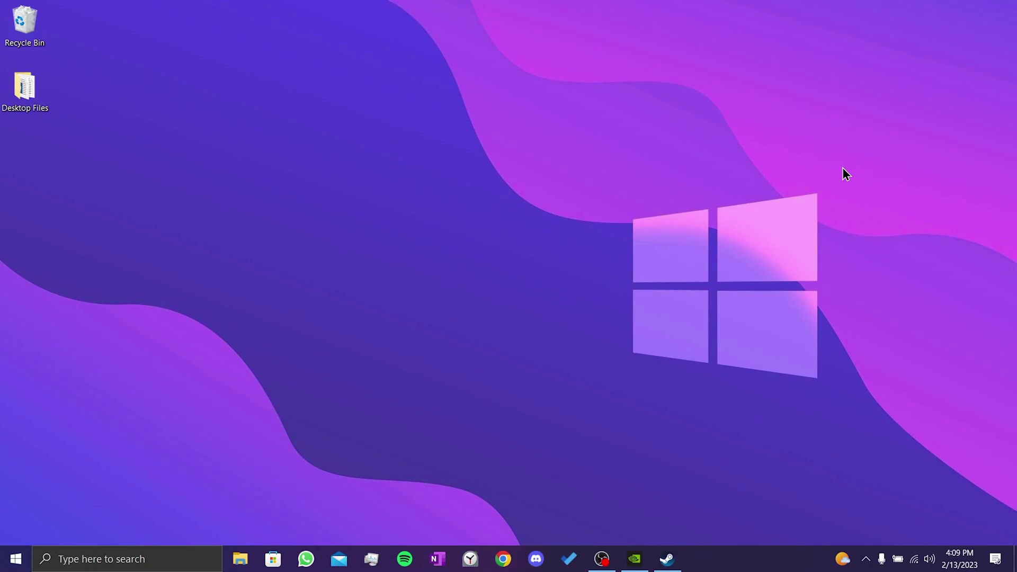
Step: From Steam's library, open Hogwarts Legacy's Manage > Browse local files folder
click(667, 558)
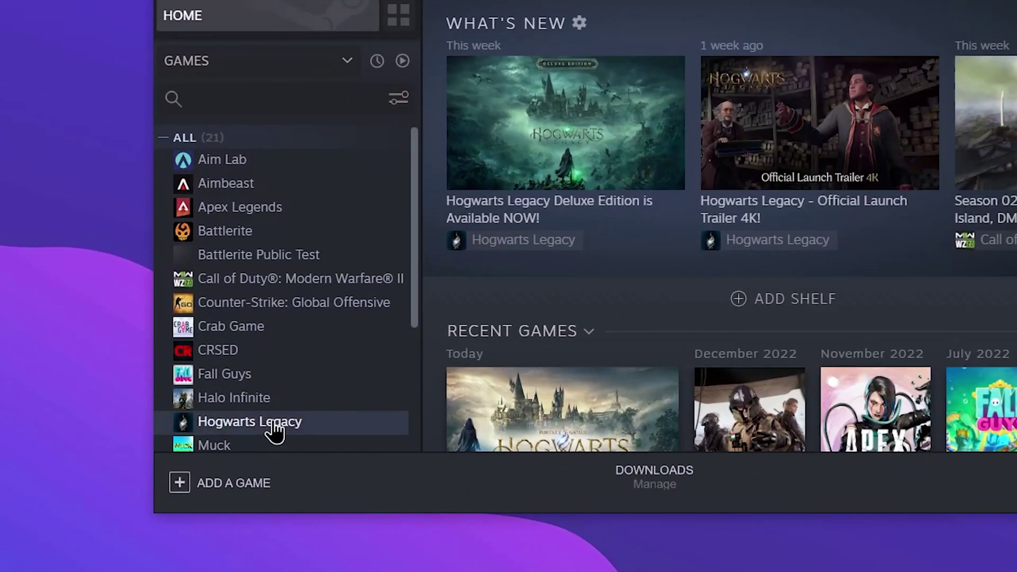
right_click(273, 422)
mouse_move(323, 381)
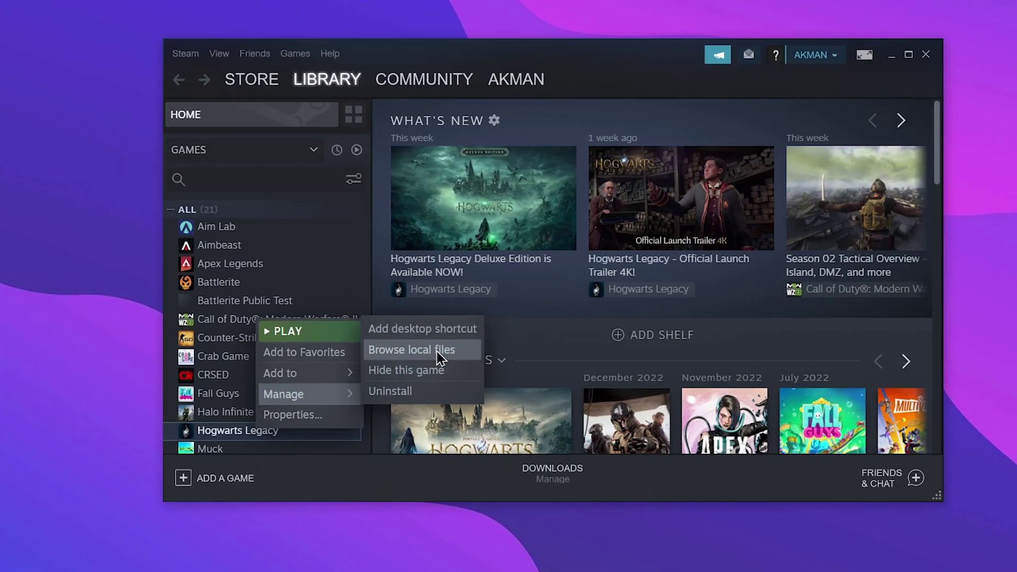
click(509, 318)
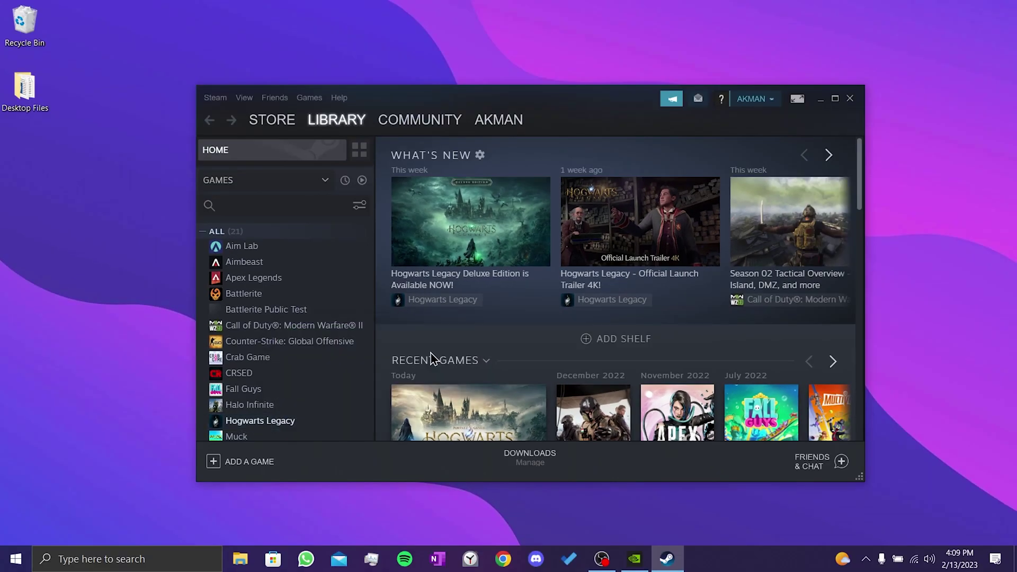
Step: Tick Disable fullscreen optimizations in HogwartsLegacy.exe's Compatibility properties and apply
click(572, 81)
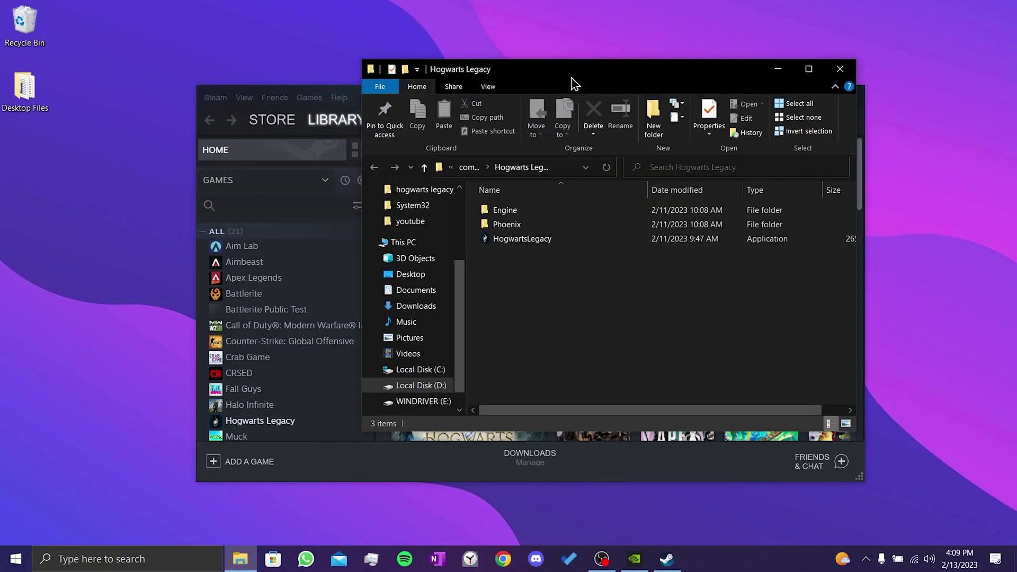
click(560, 241)
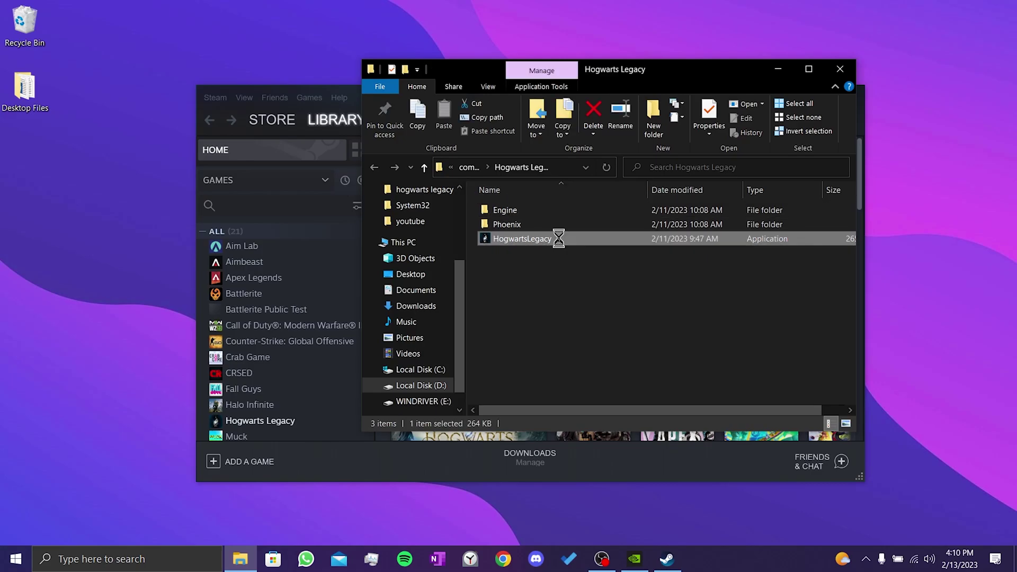
right_click(561, 243)
click(641, 536)
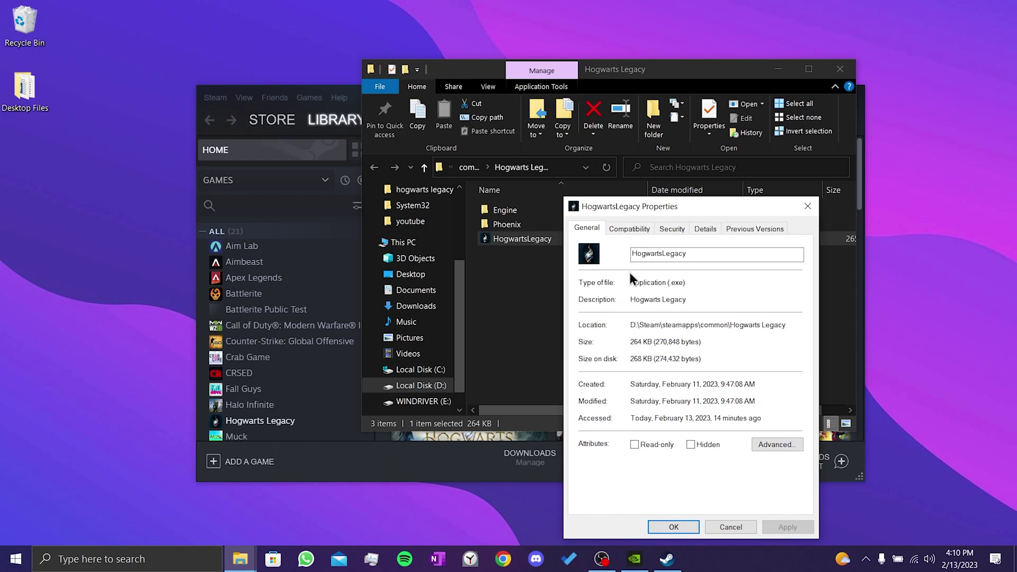
click(638, 230)
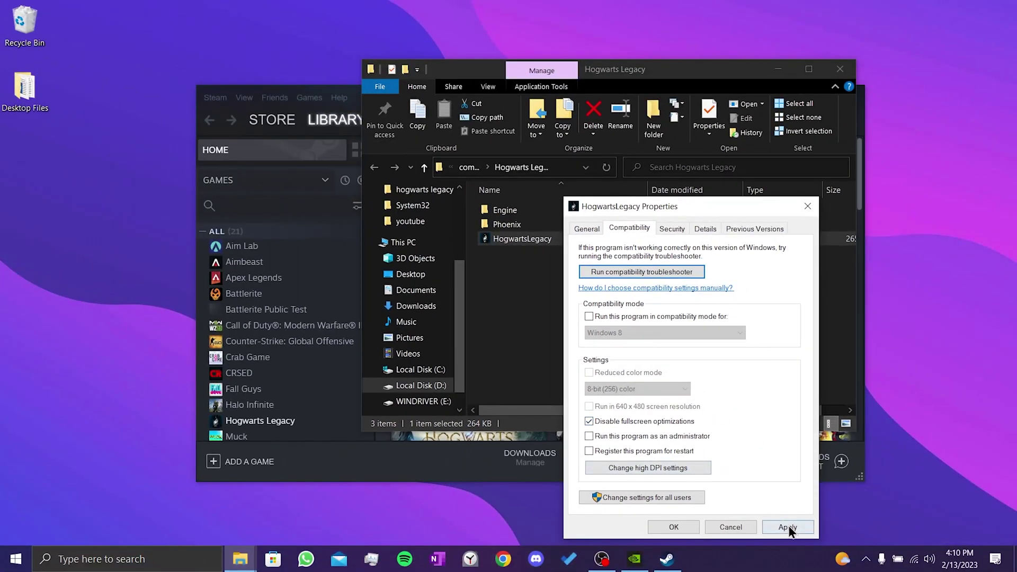
click(788, 527)
click(674, 527)
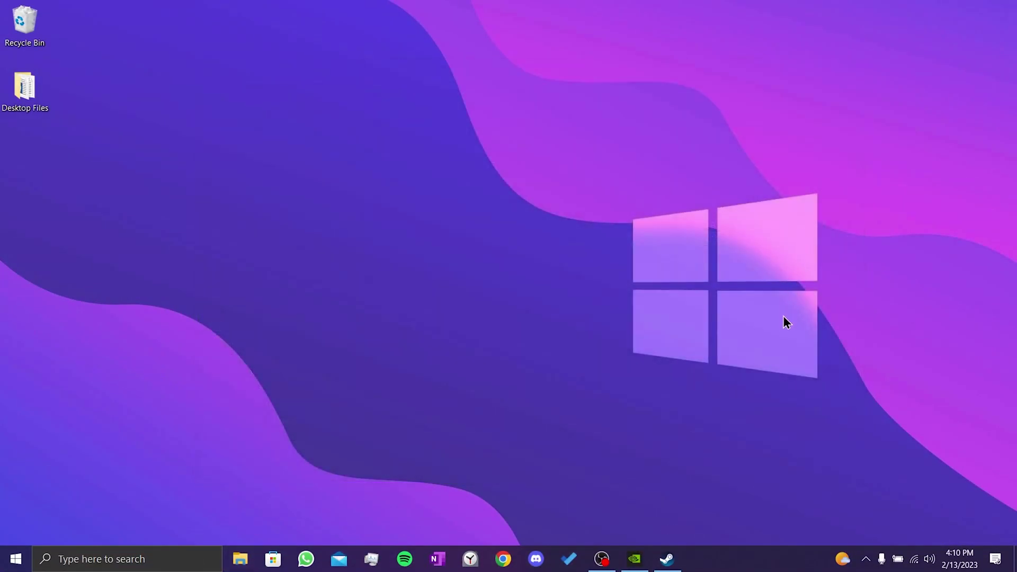
Step: Check GeForce Experience's Drivers tab for updates, confirming Game Ready Driver 528.49 is current
click(634, 559)
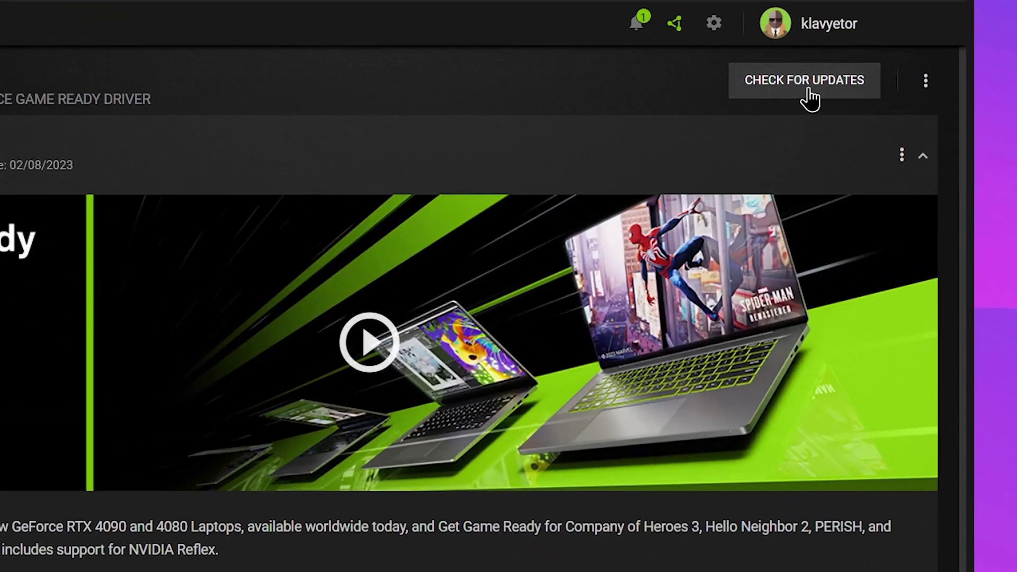
click(813, 94)
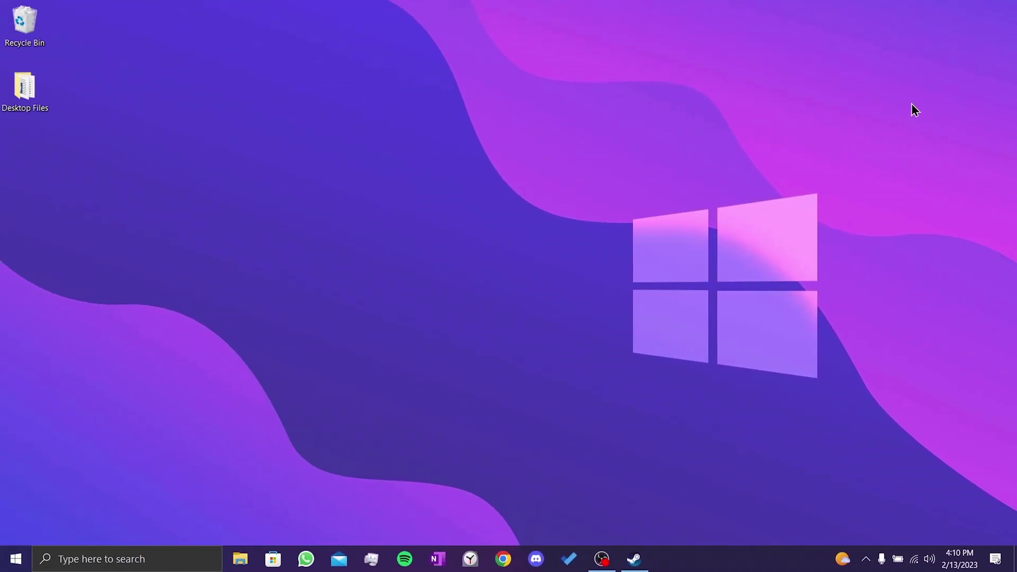
Step: Set global Vertical sync to On in NVIDIA's Manage 3D settings and apply
right_click(786, 131)
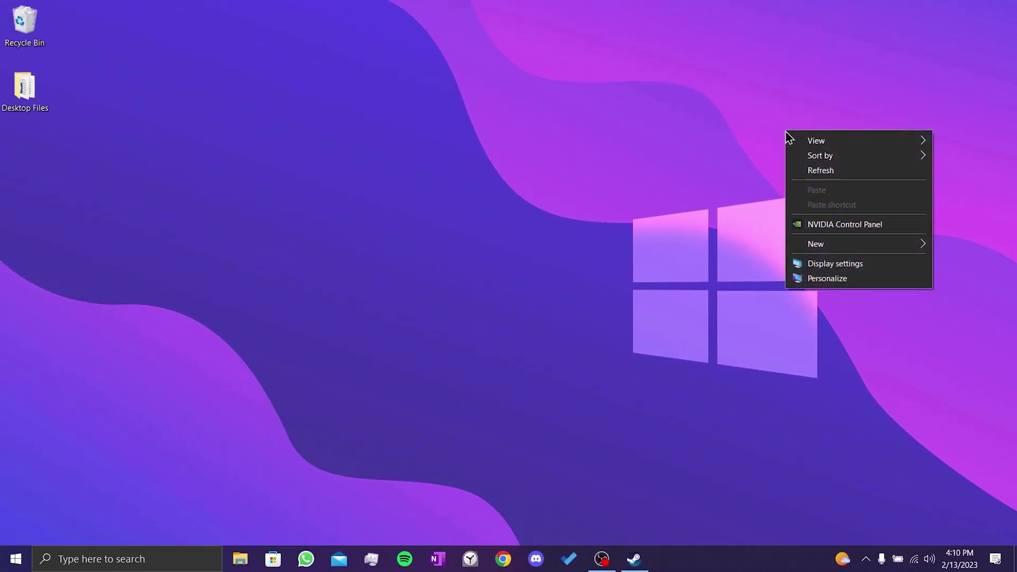
click(838, 224)
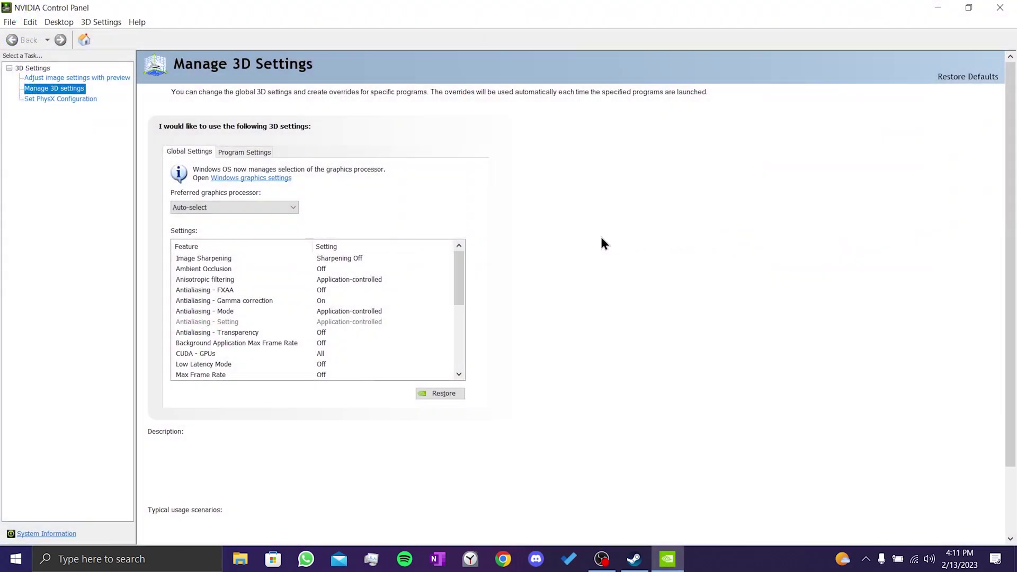
drag(459, 260, 326, 356)
click(252, 352)
click(318, 353)
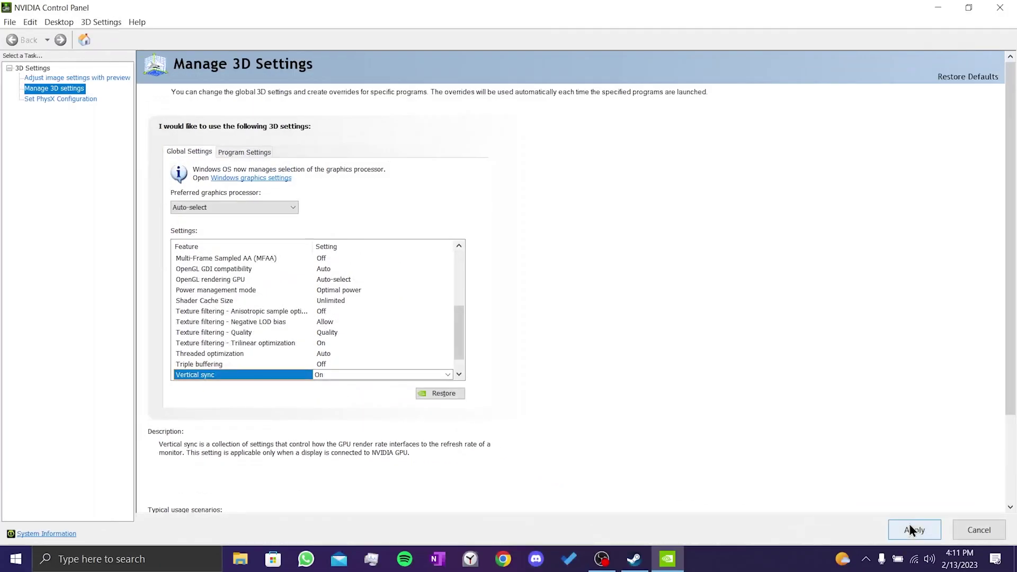
click(907, 527)
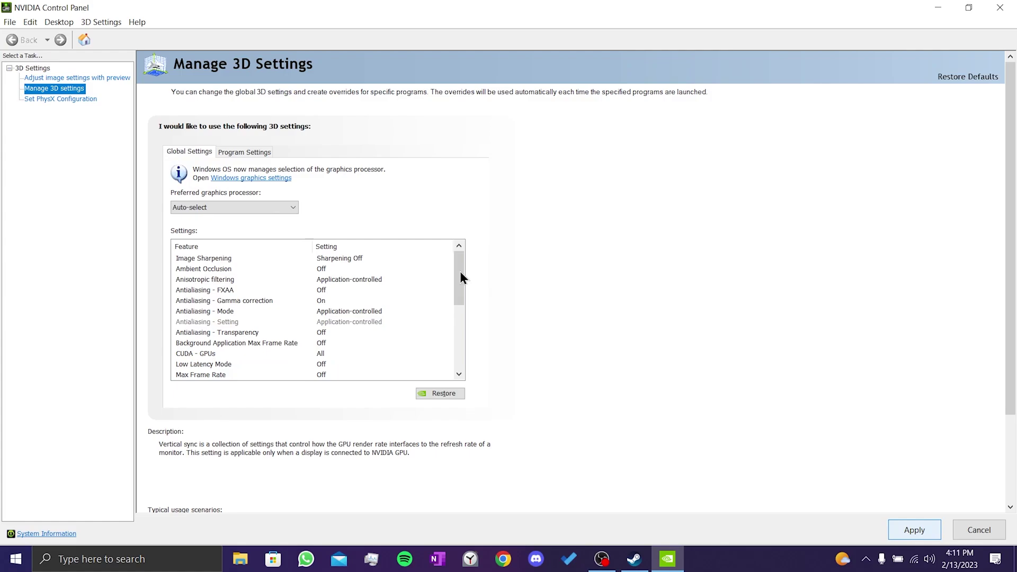
Step: Scroll the NVIDIA Settings list to confirm Vertical sync is still On
drag(456, 283, 457, 347)
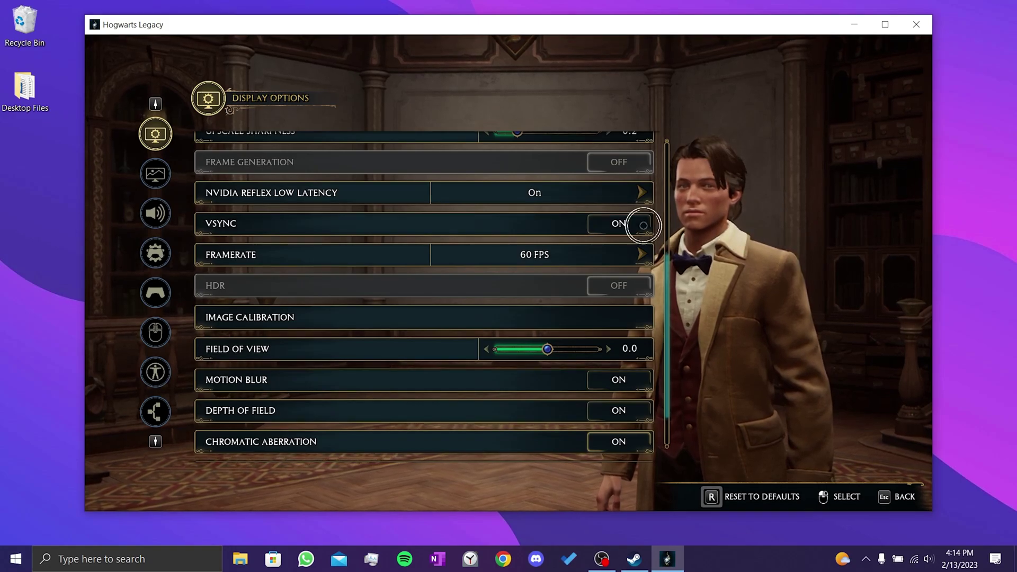
Step: Toggle in-game VSYNC to OFF and leave FRAMERATE at 60 FPS
click(619, 224)
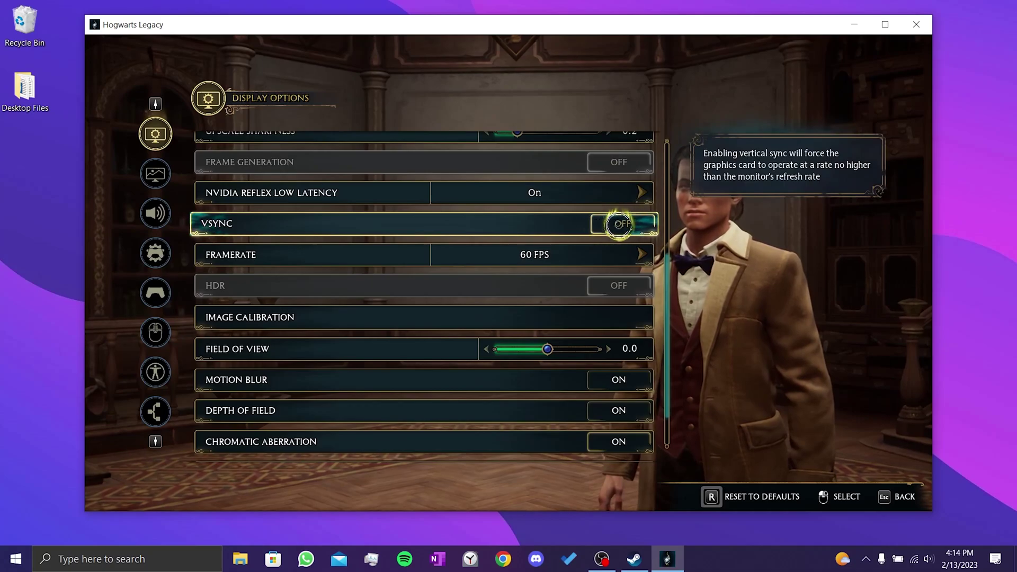
click(630, 252)
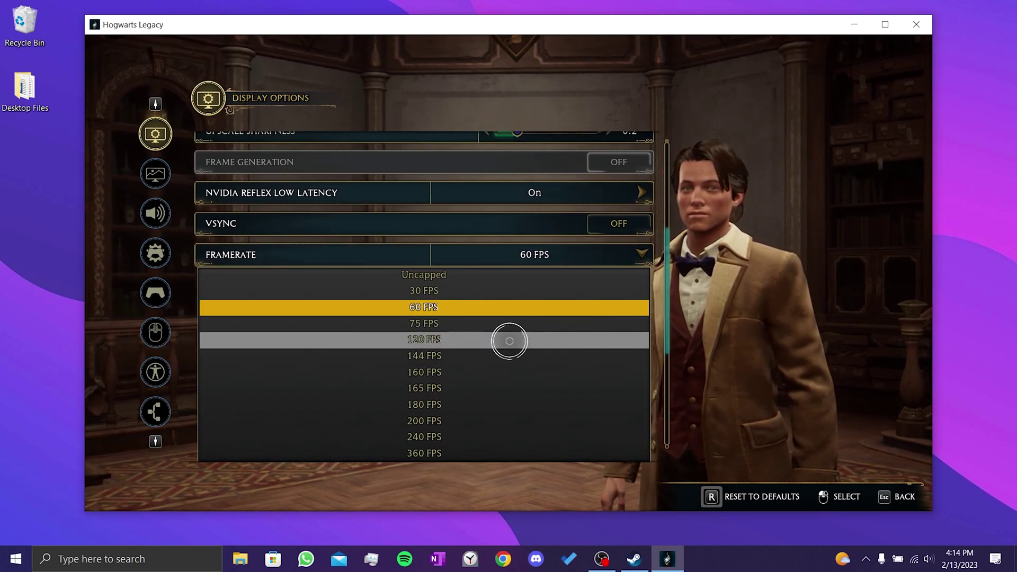
click(518, 308)
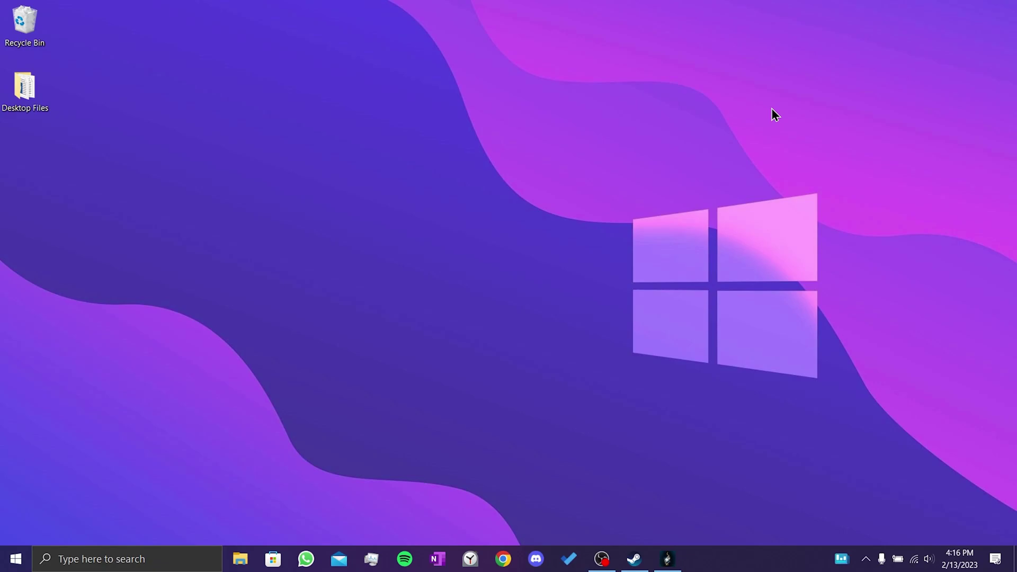
Step: Switch Hardware-accelerated GPU scheduling On under Display settings > Graphics settings
right_click(771, 109)
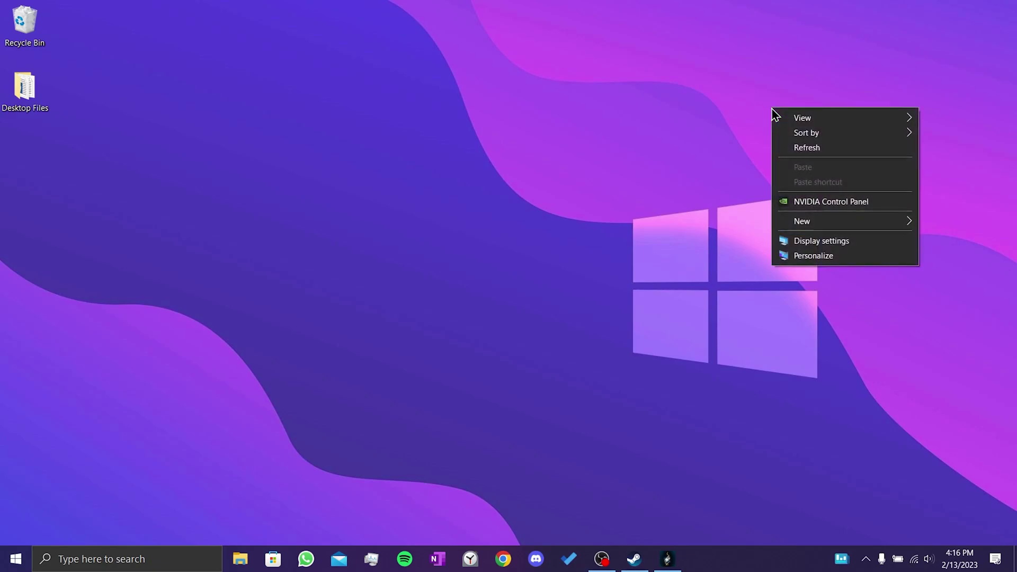
click(821, 241)
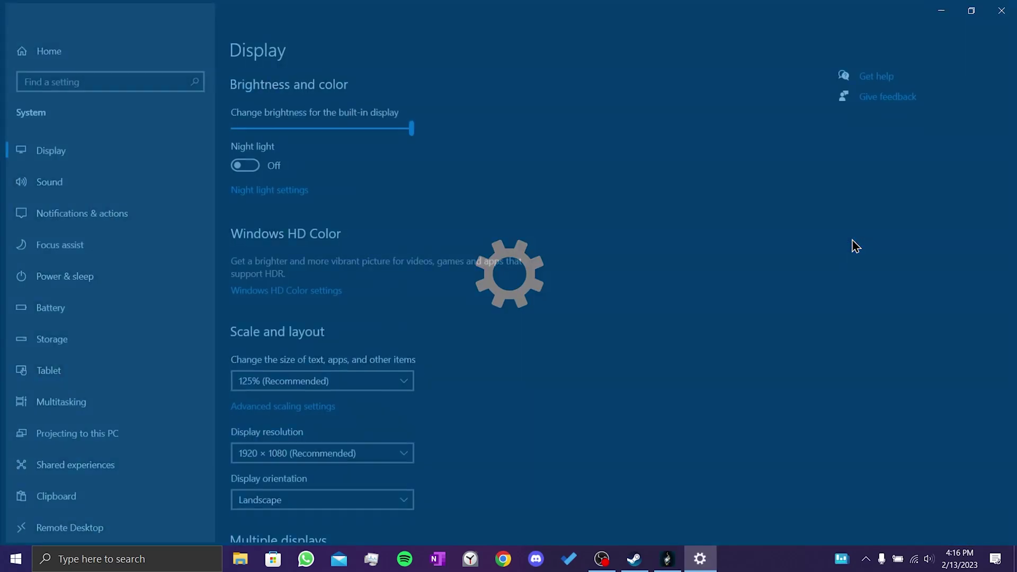
scroll(683, 279, down, 4)
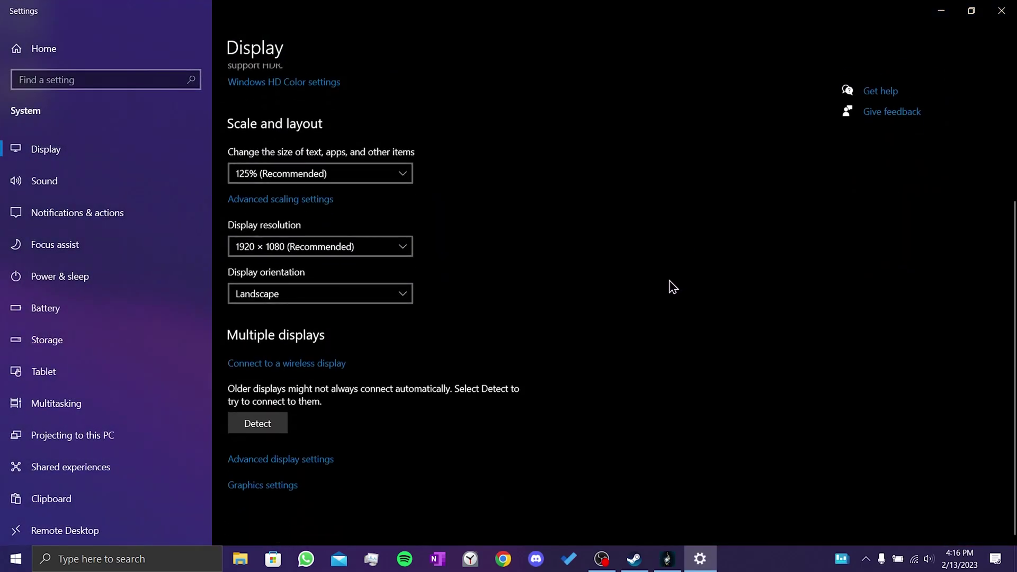
click(275, 486)
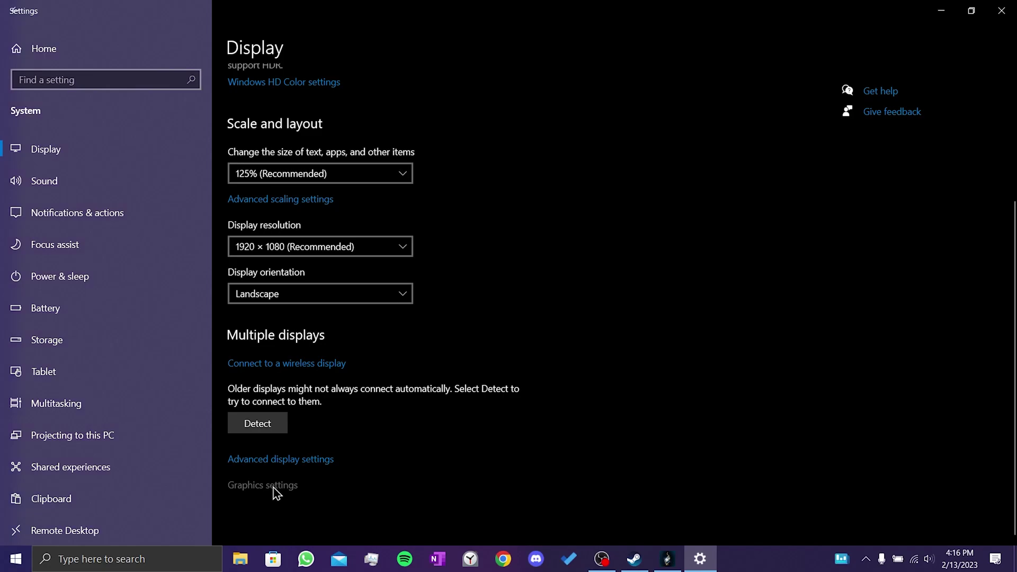
click(31, 150)
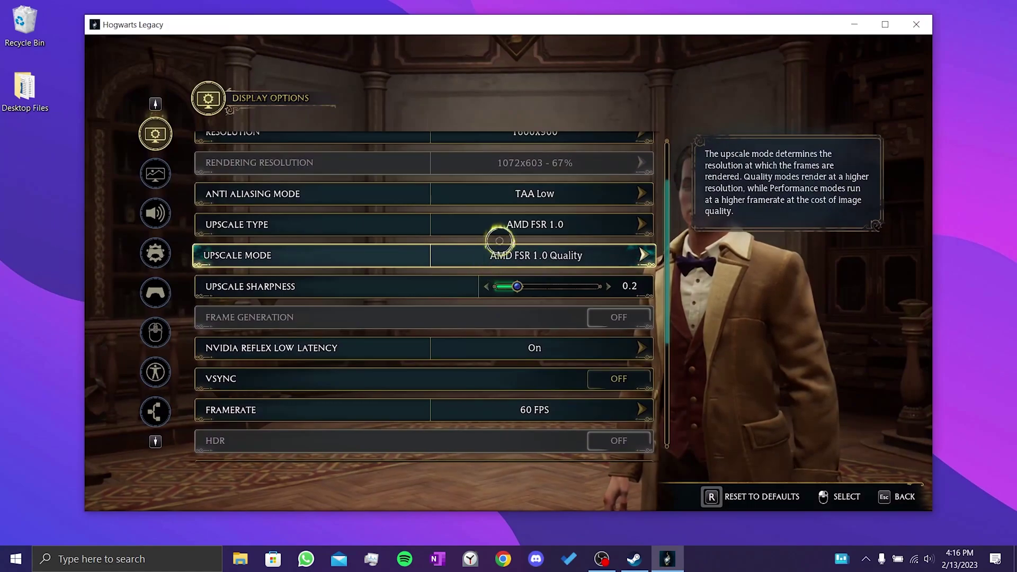
Step: Set Upscale Type to AMD FSR 2 with Upscale Mode AMD FSR 2 Quality
click(506, 229)
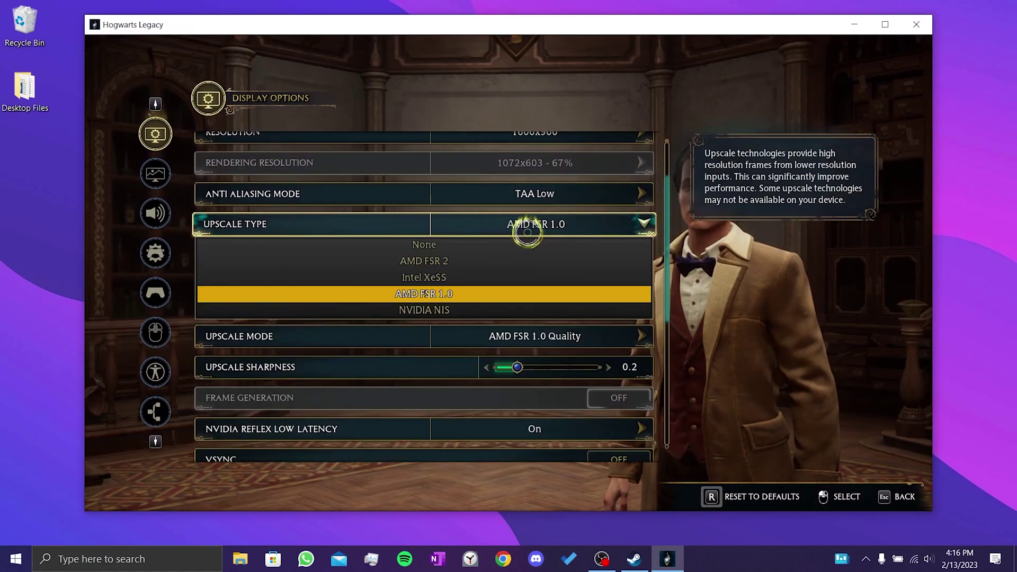
click(456, 245)
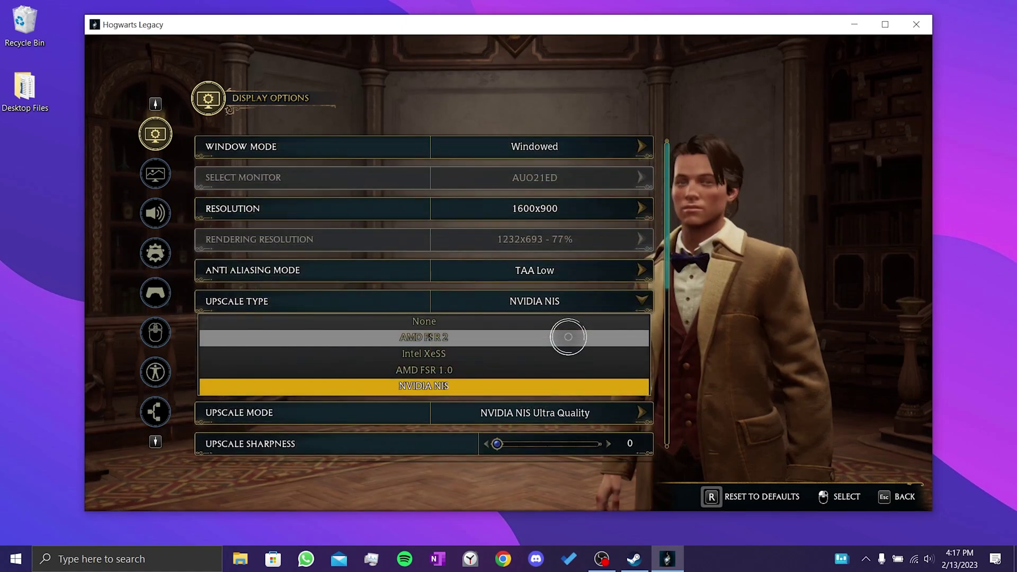
click(568, 336)
click(594, 339)
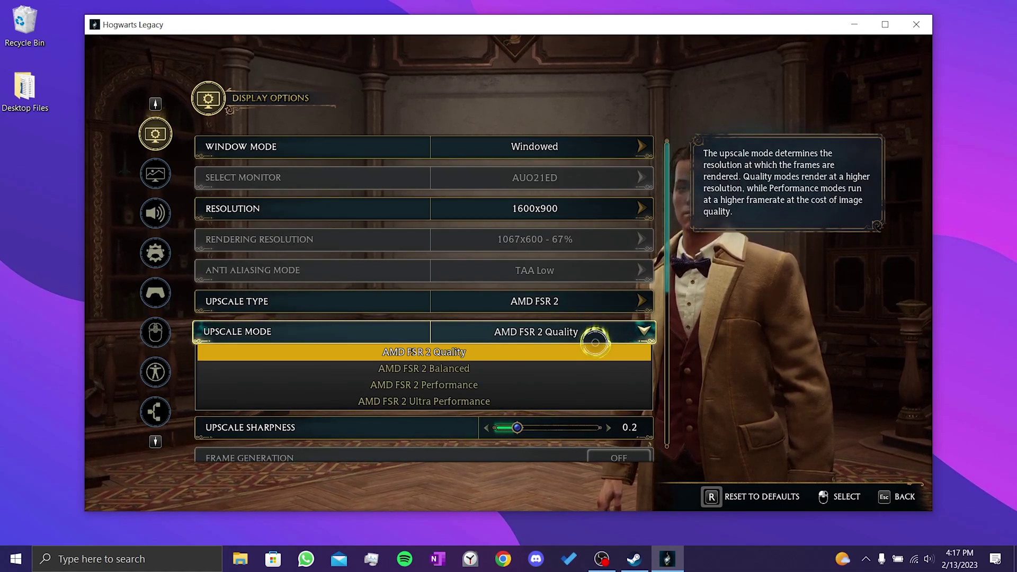
click(847, 302)
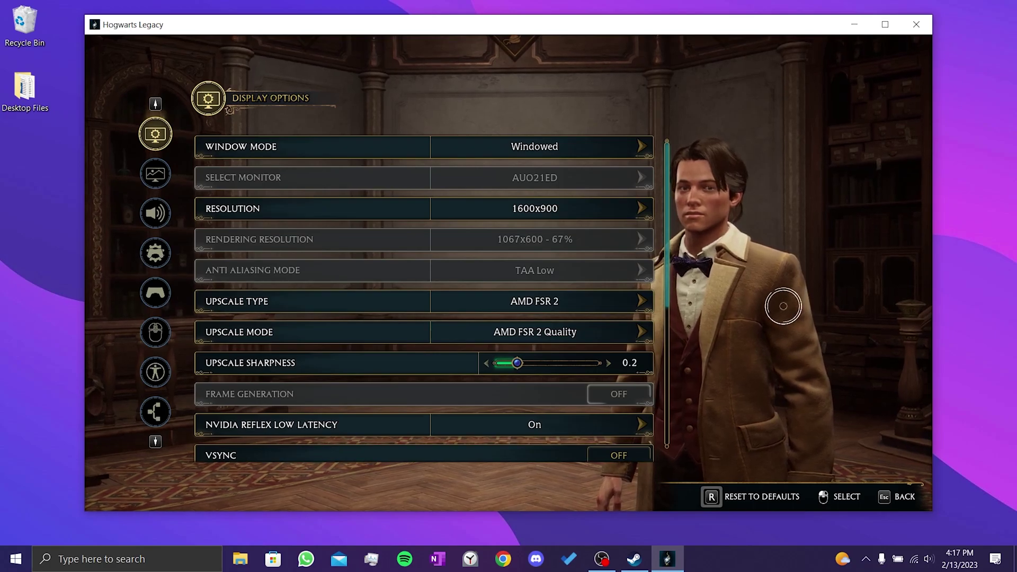
Step: Close the Hogwarts Legacy game with Alt+F4
key(alt+F4)
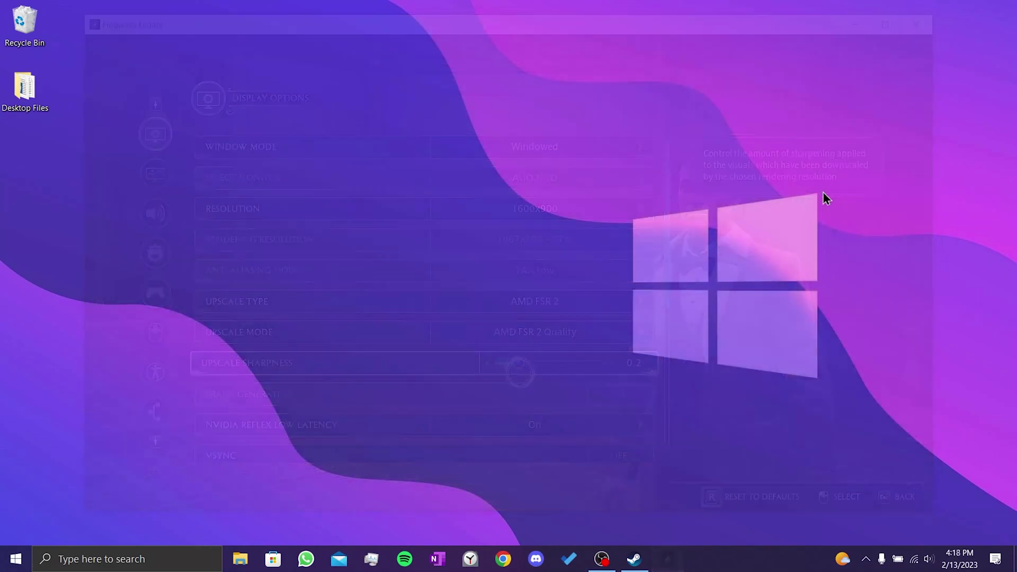